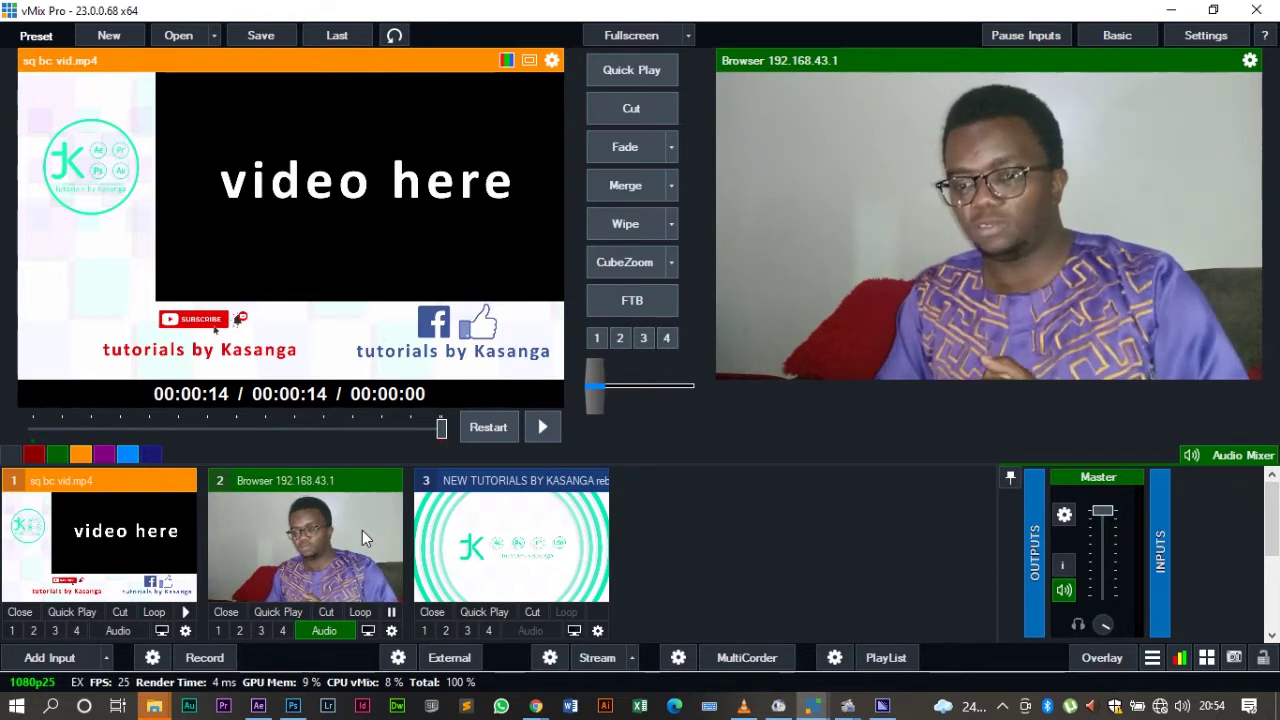
# Load input 3, the NEW TUTORIALS BY KASANGA logo graphic, into Preview.
pyautogui.click(478, 533)
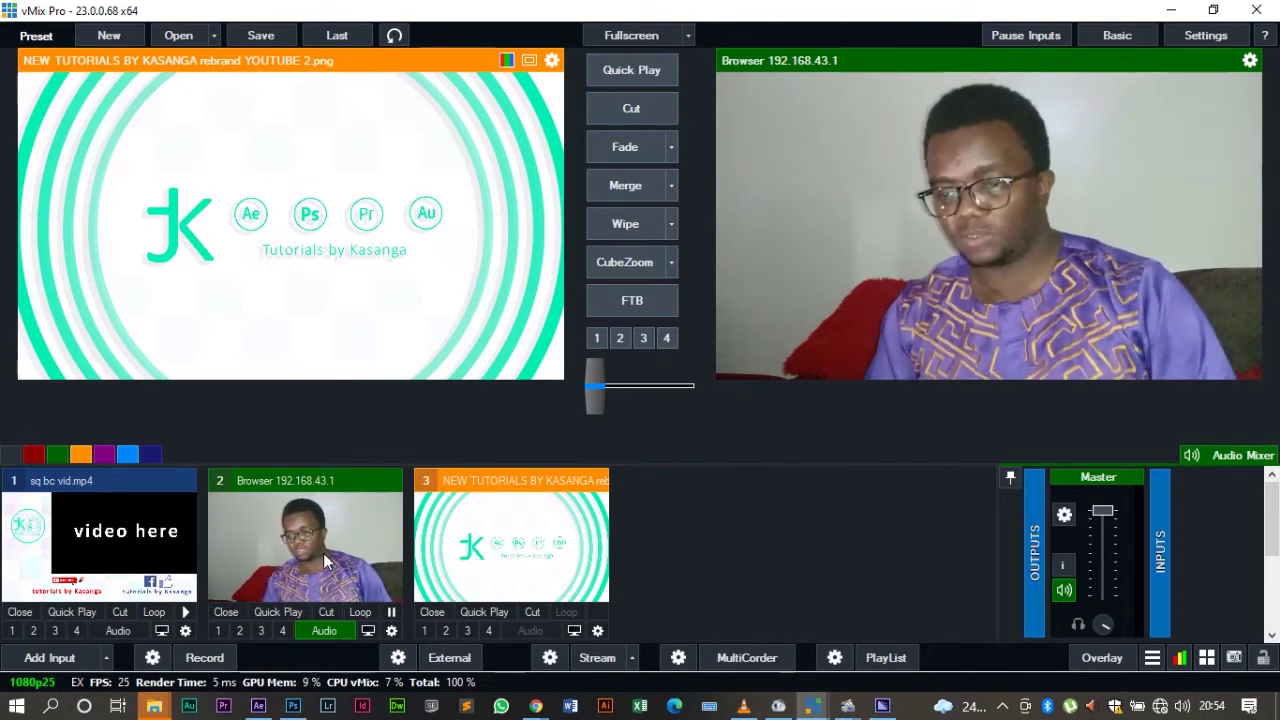
# In input 3's Multi View, set layer 1 to sq bc vid.mp4 and layer 2 to Browser 192.168.43.1.
pyautogui.click(599, 632)
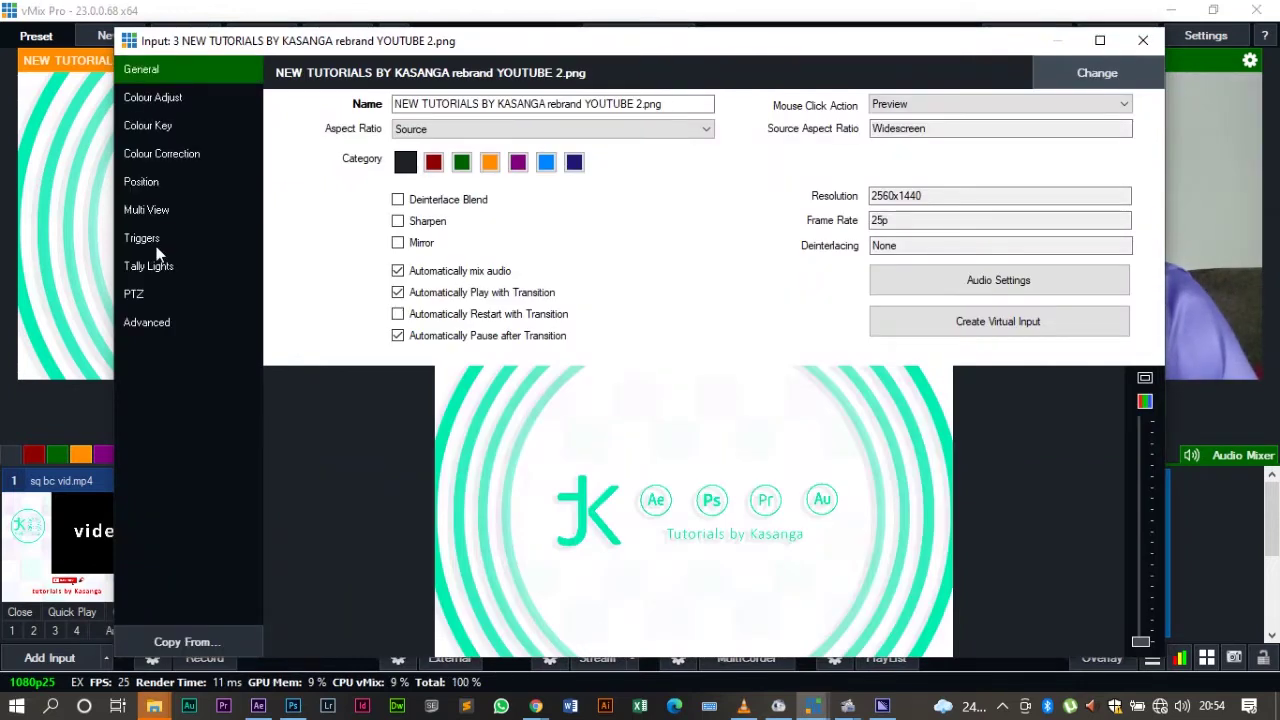
pyautogui.click(157, 218)
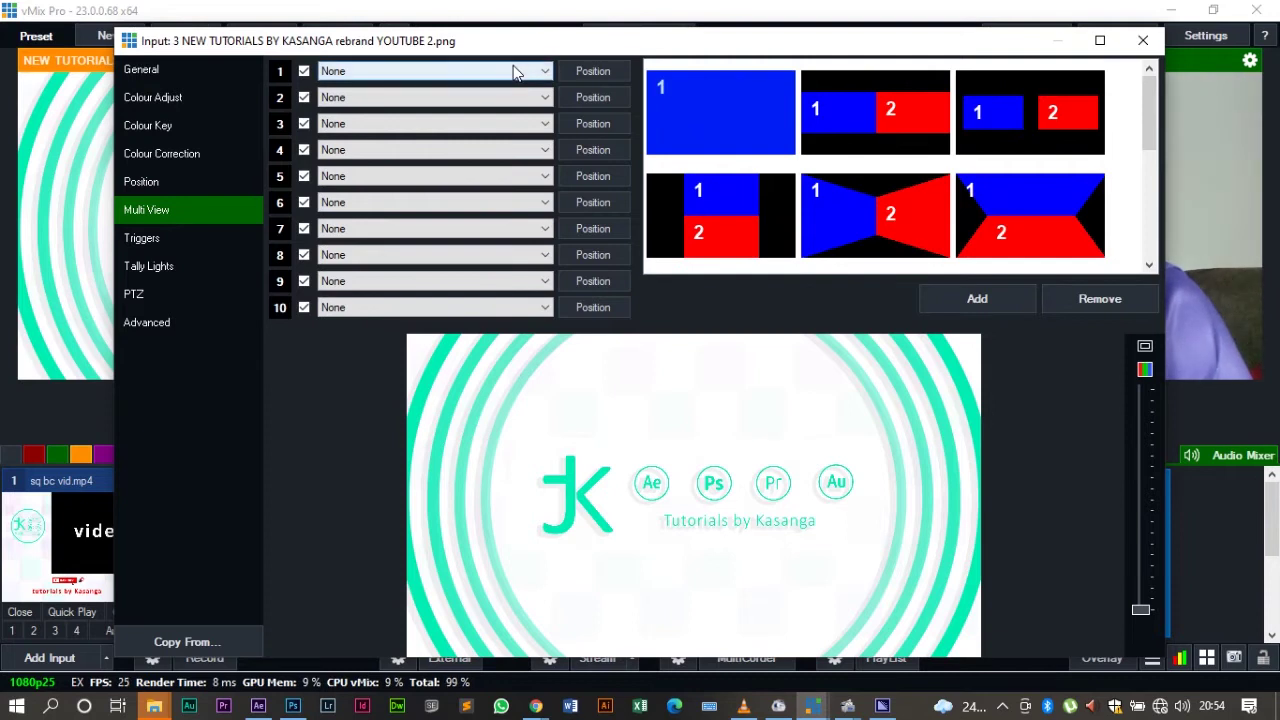
pyautogui.click(513, 68)
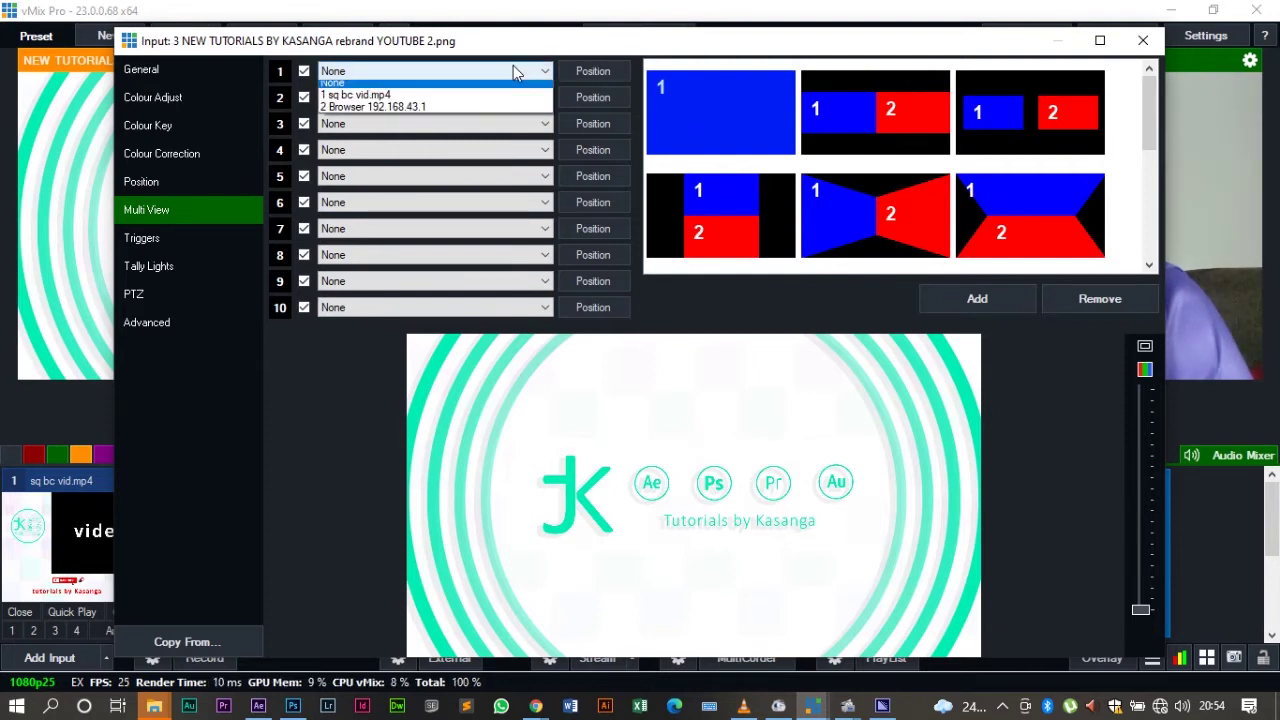
pyautogui.click(452, 113)
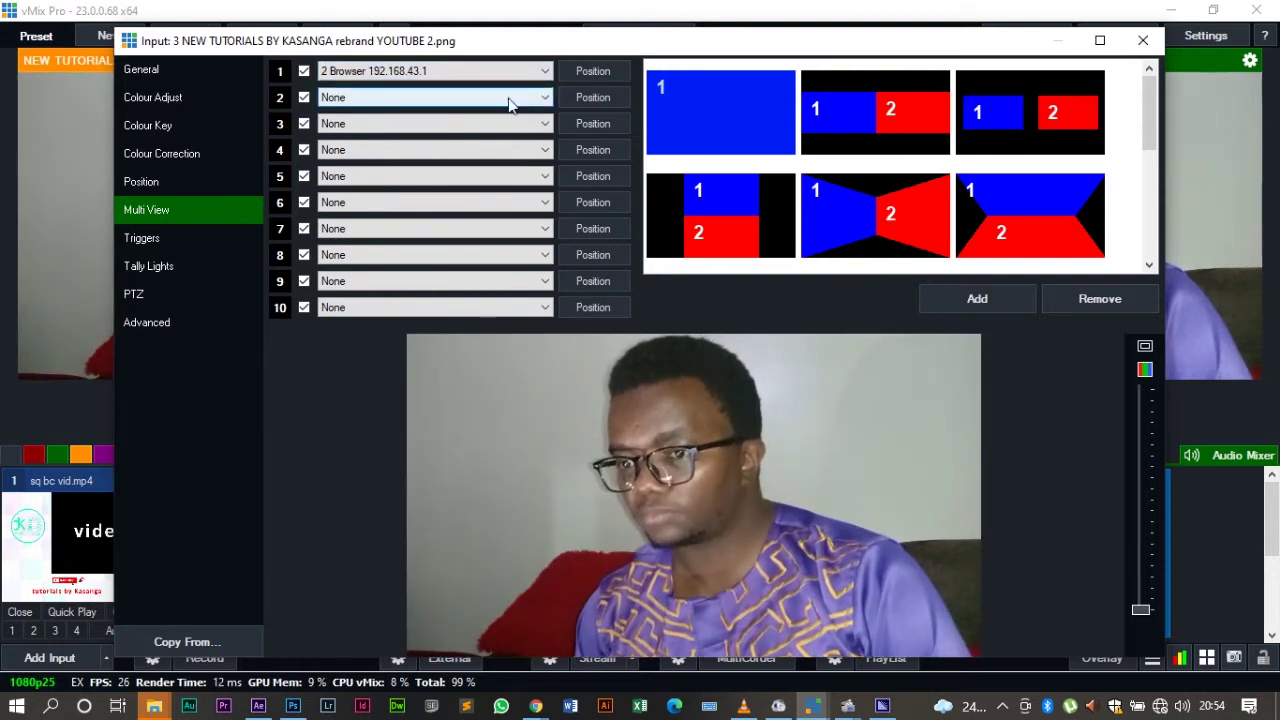
pyautogui.click(508, 98)
pyautogui.click(478, 128)
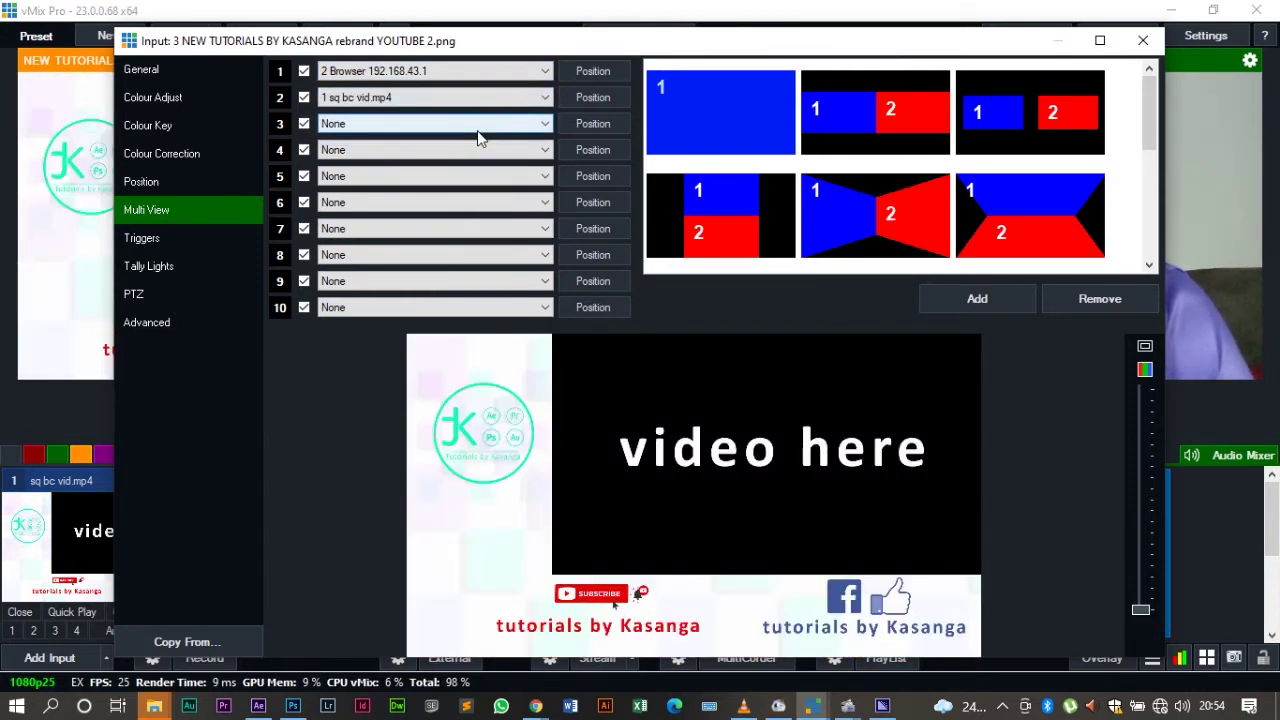
pyautogui.click(462, 78)
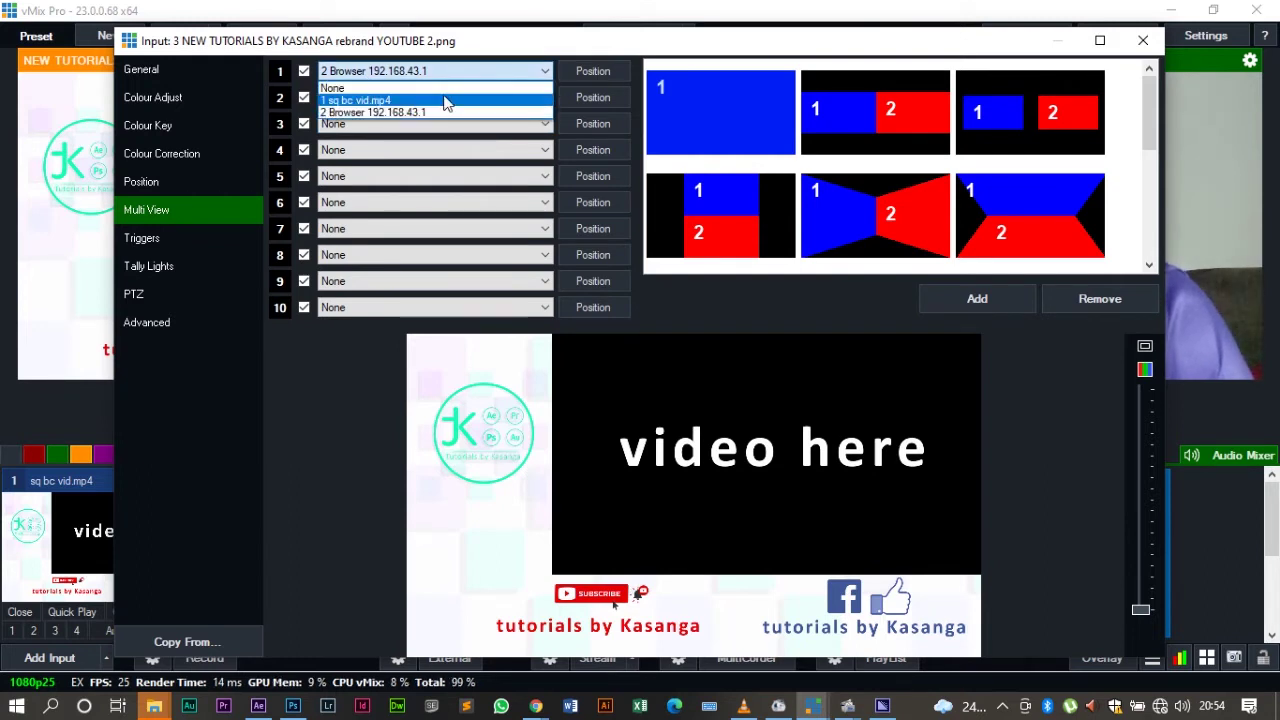
pyautogui.click(447, 101)
pyautogui.click(457, 97)
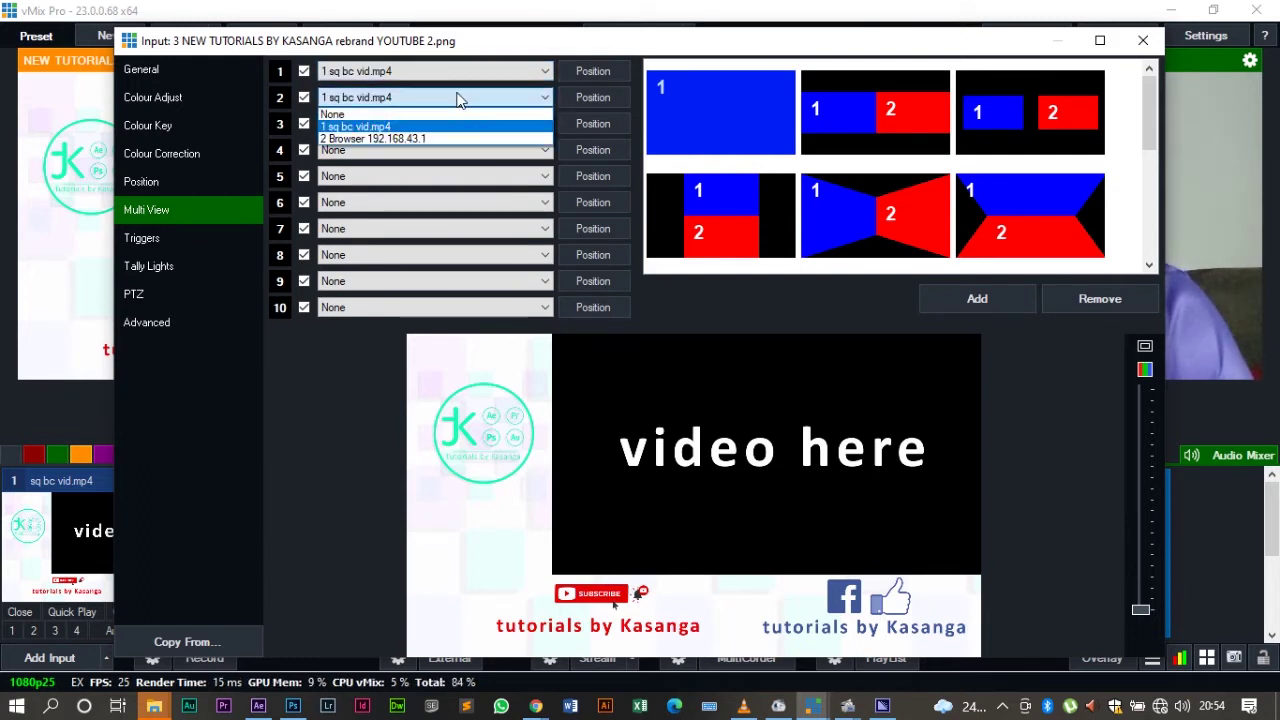
pyautogui.click(423, 138)
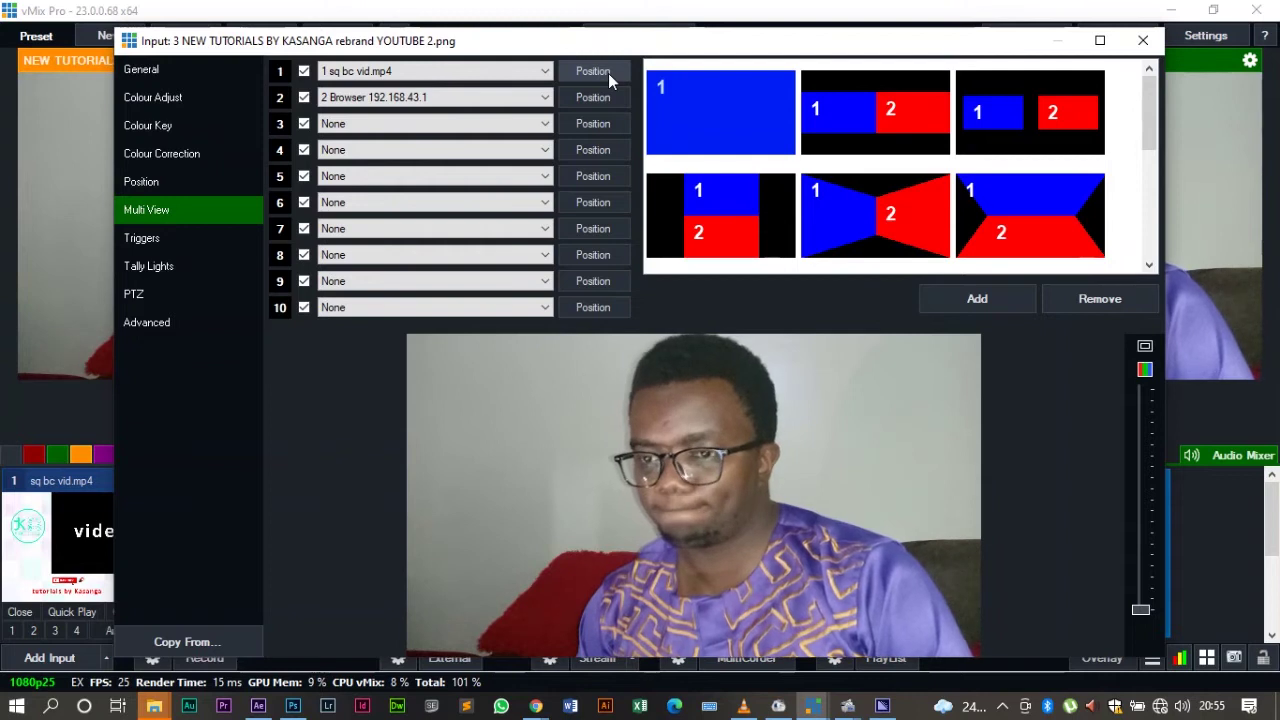
# Position the camera layer at zoom 0.7495 and pan 0.255/0.252 inside the frame, then close settings.
pyautogui.click(593, 98)
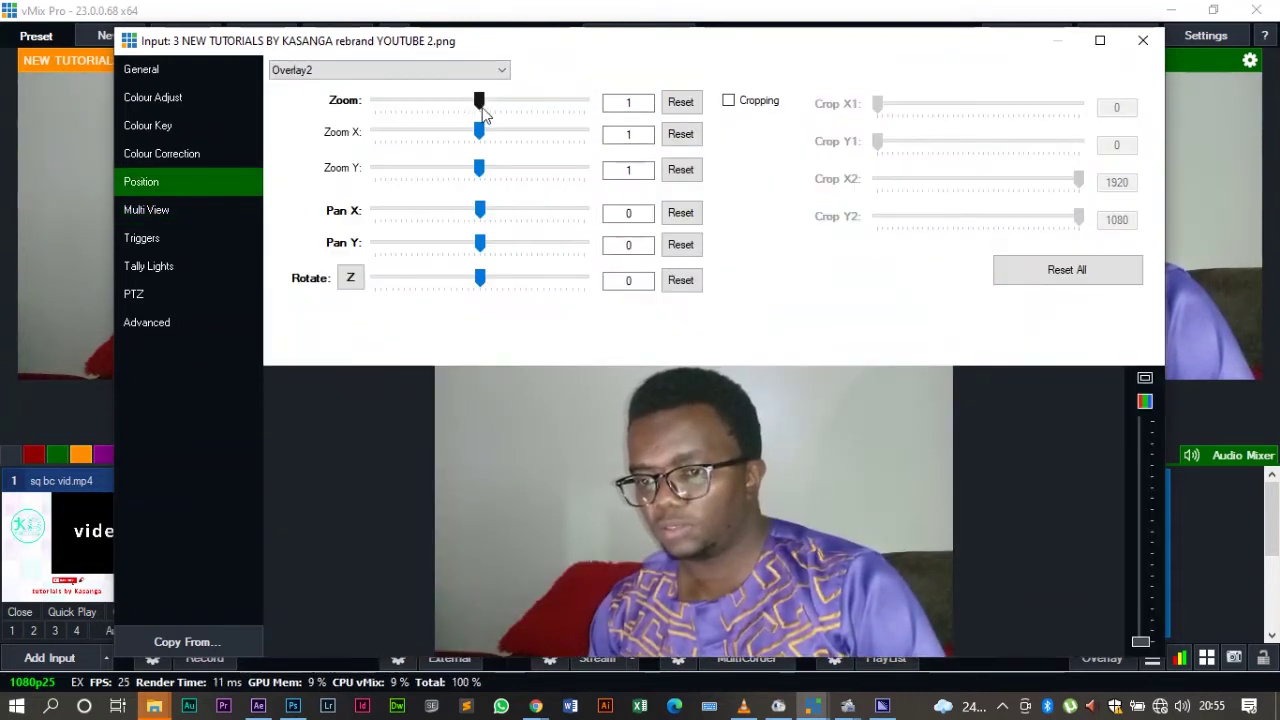
pyautogui.moveTo(481, 106); pyautogui.dragTo(457, 107)
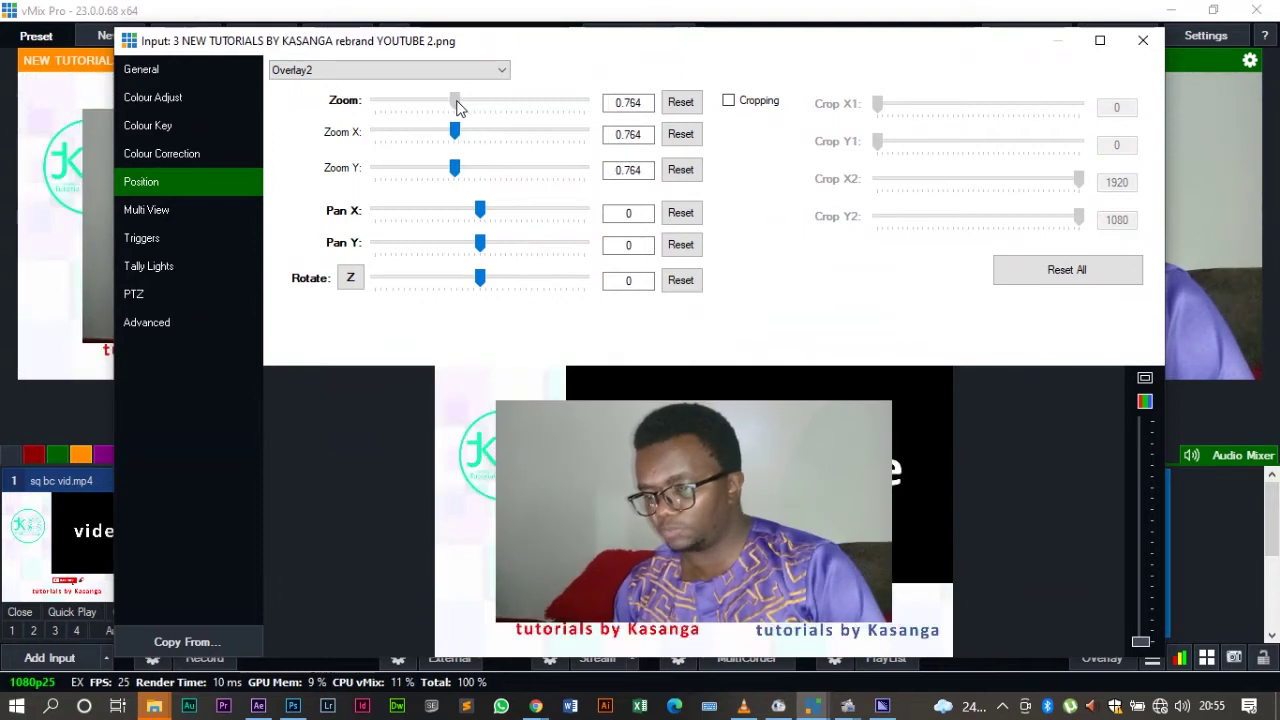
pyautogui.moveTo(479, 209); pyautogui.dragTo(491, 240)
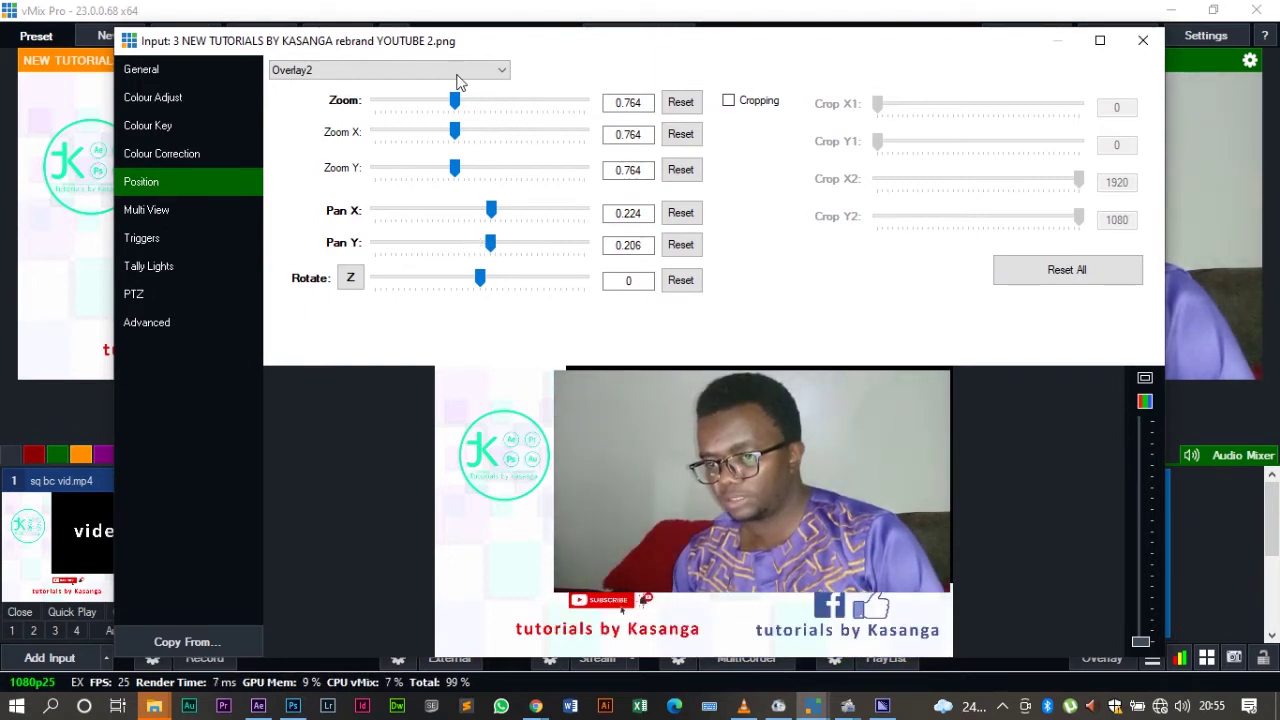
pyautogui.moveTo(455, 97); pyautogui.dragTo(454, 96)
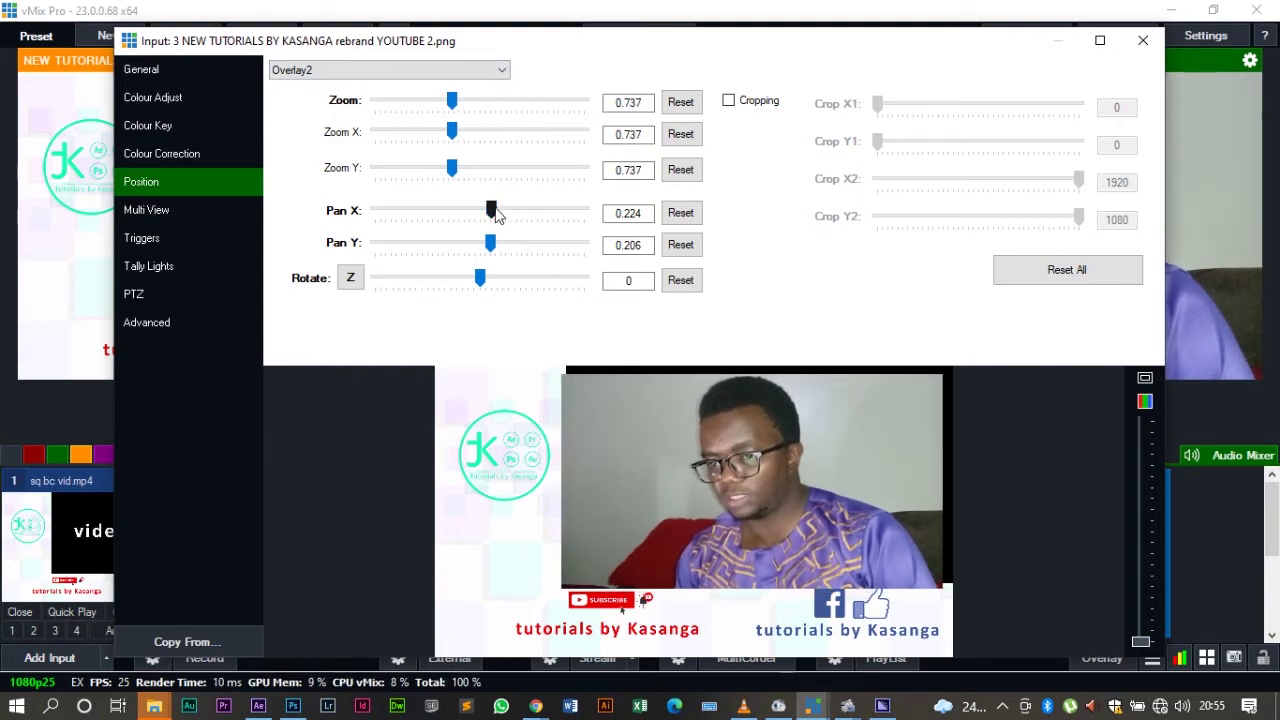
pyautogui.moveTo(497, 215); pyautogui.dragTo(499, 216)
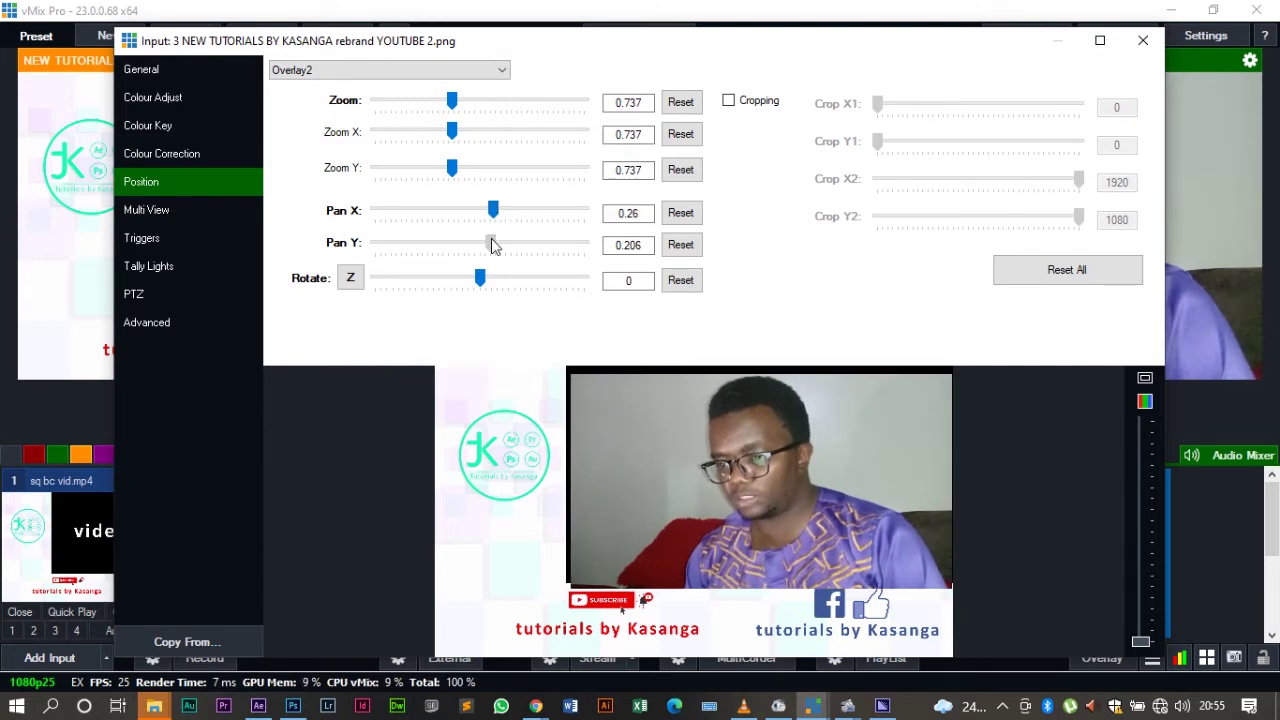
pyautogui.moveTo(491, 238); pyautogui.dragTo(491, 240)
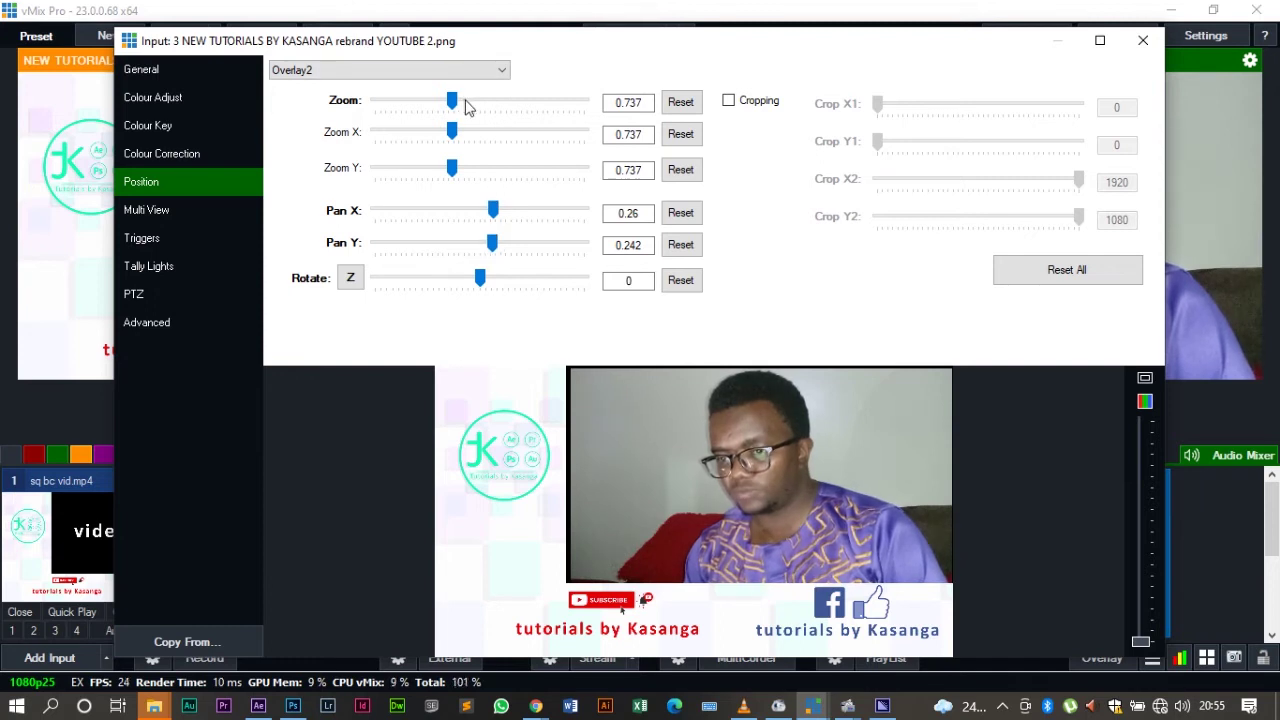
pyautogui.scroll(1, 474, 107)
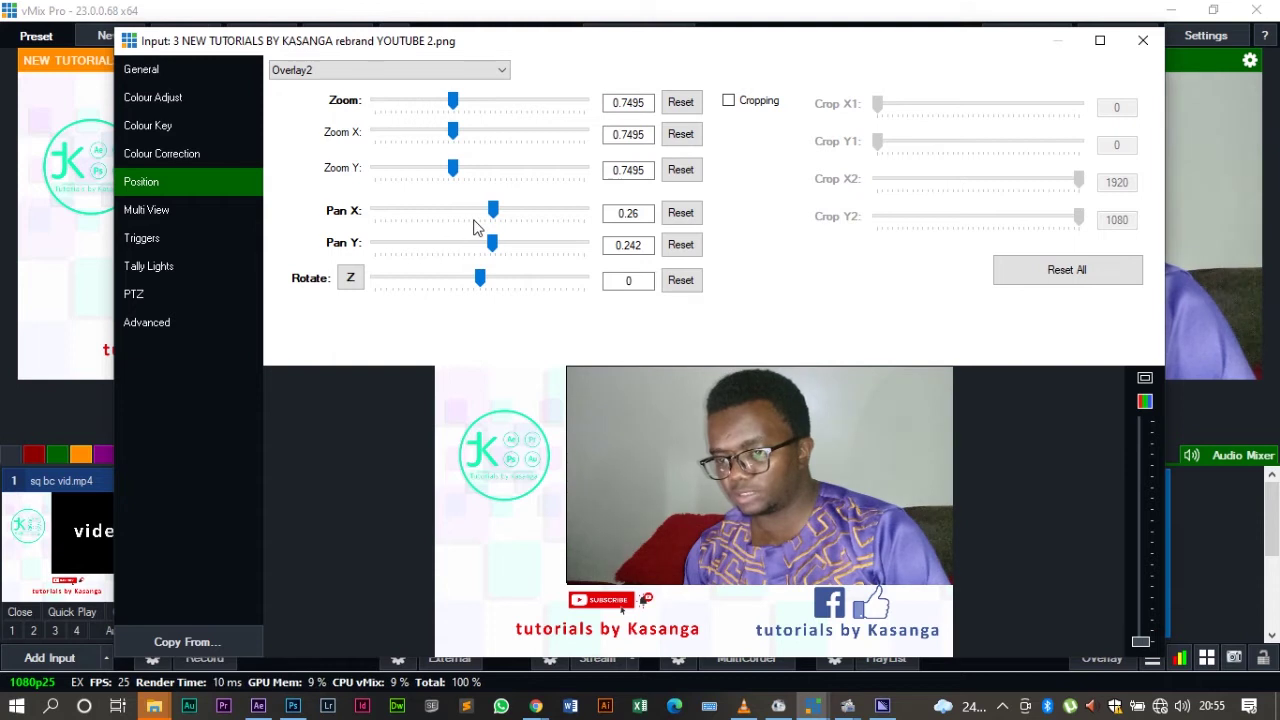
pyautogui.scroll(-1, 472, 218)
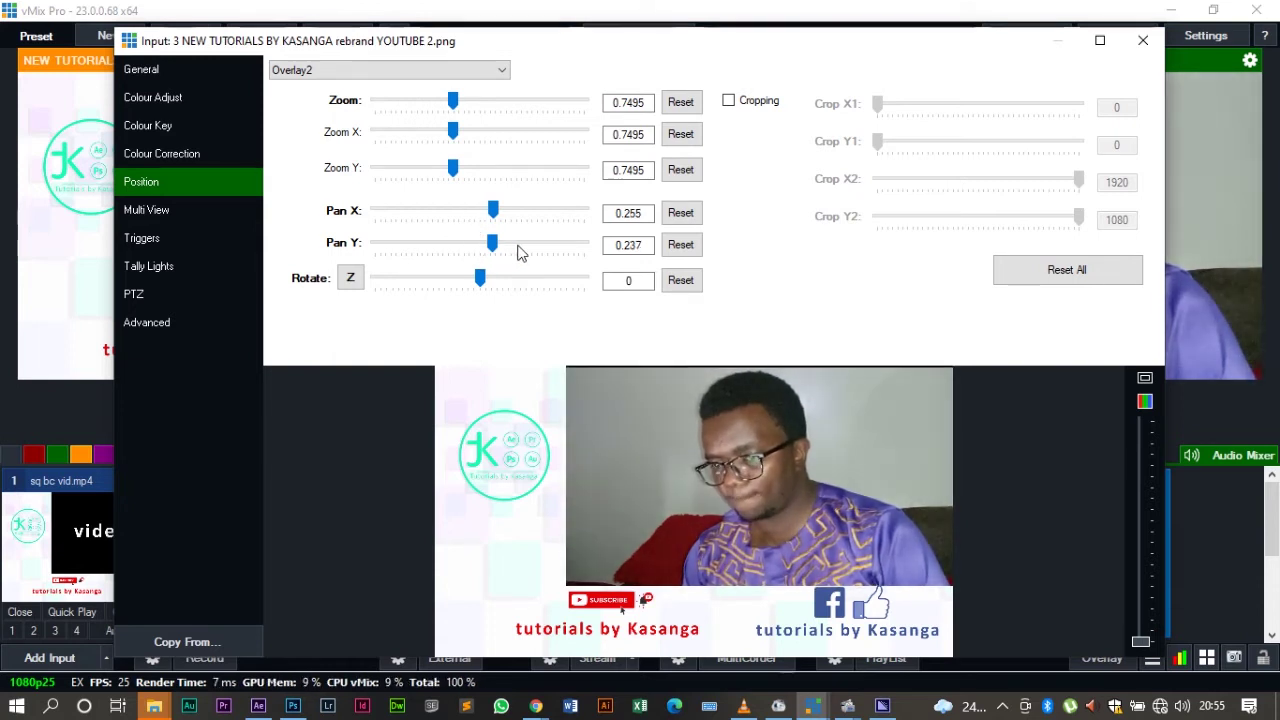
pyautogui.scroll(2, 523, 250)
pyautogui.scroll(1, 523, 250)
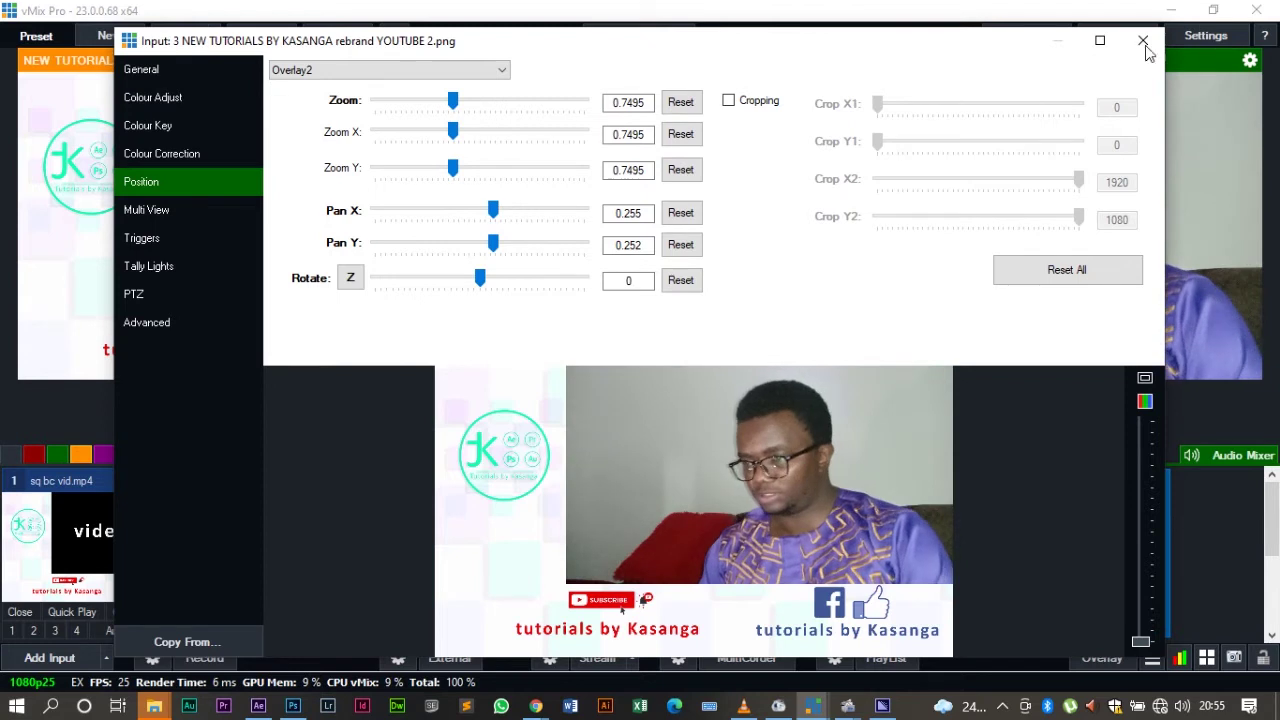
pyautogui.click(1143, 42)
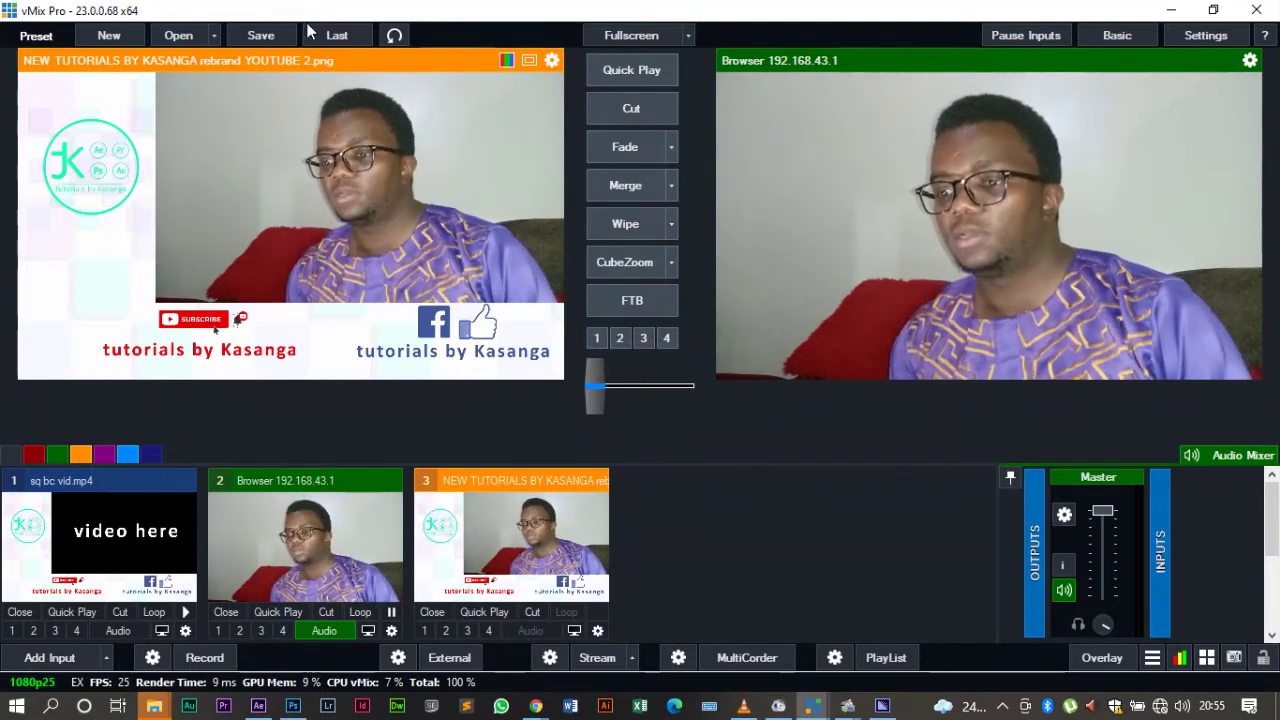
# Merge the squeeze-back graphic and plain camera back and forth, then Cut the graphic to output.
pyautogui.click(605, 186)
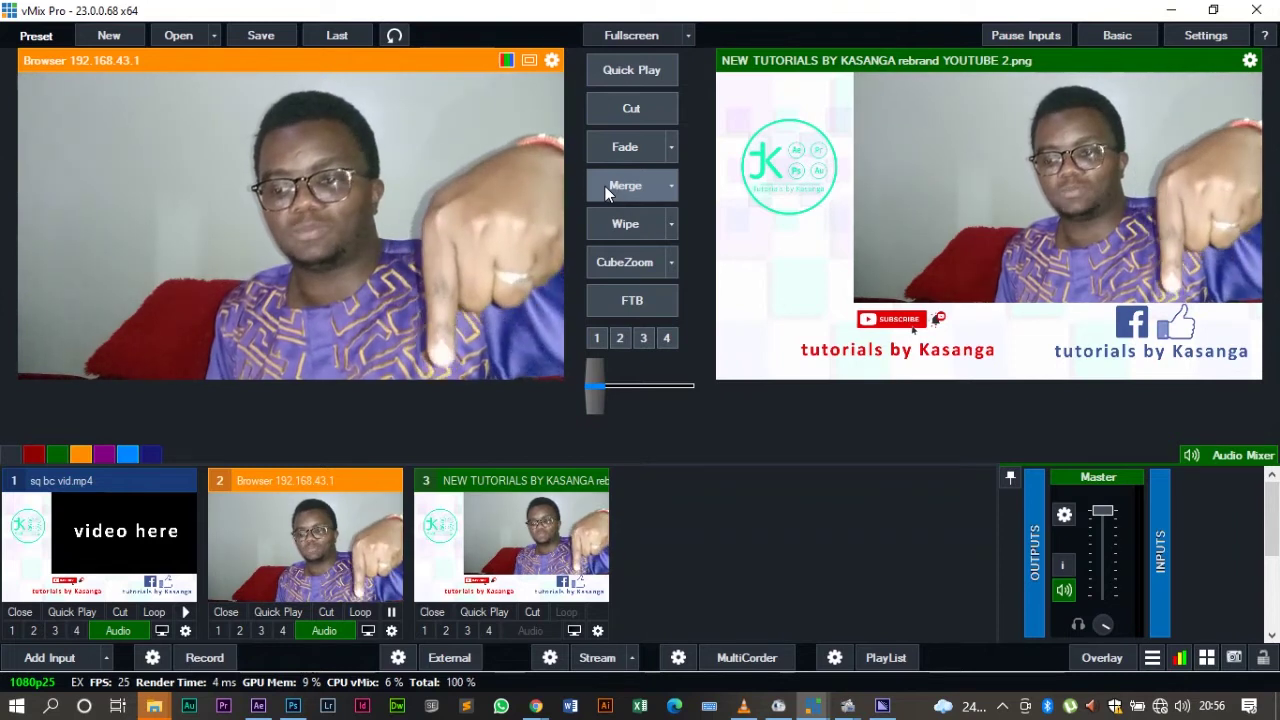
pyautogui.click(605, 186)
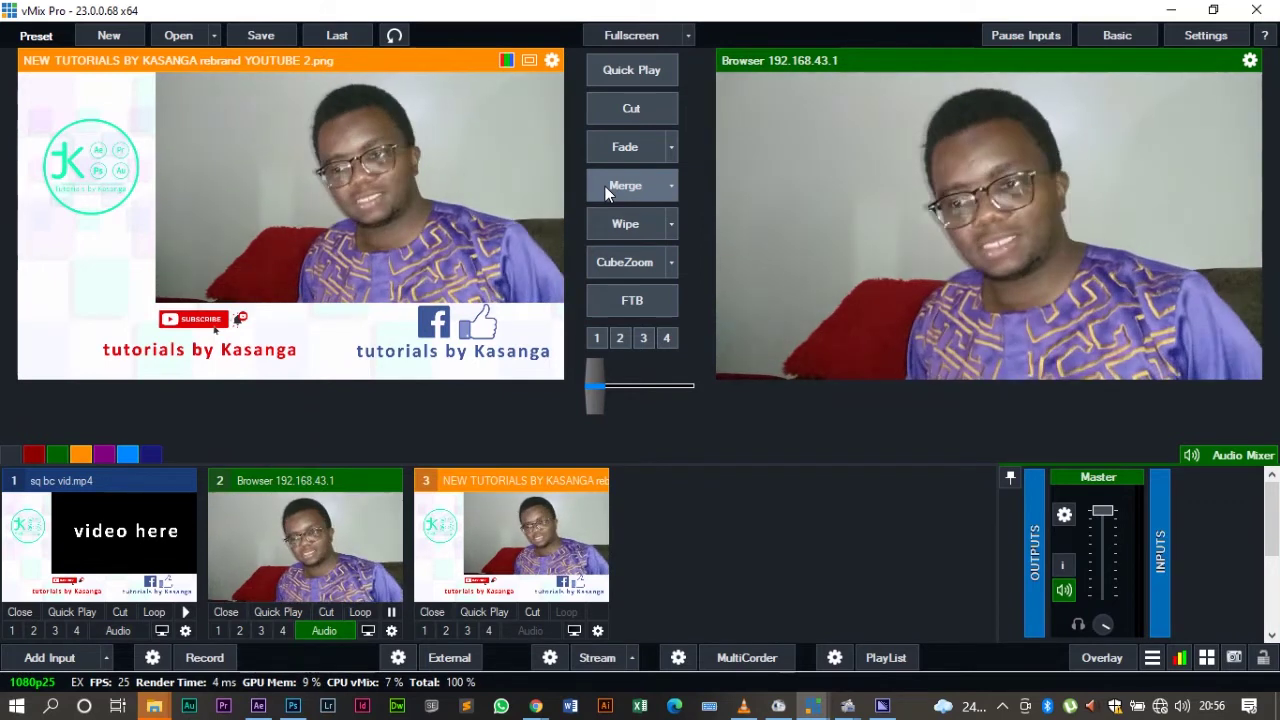
pyautogui.click(605, 186)
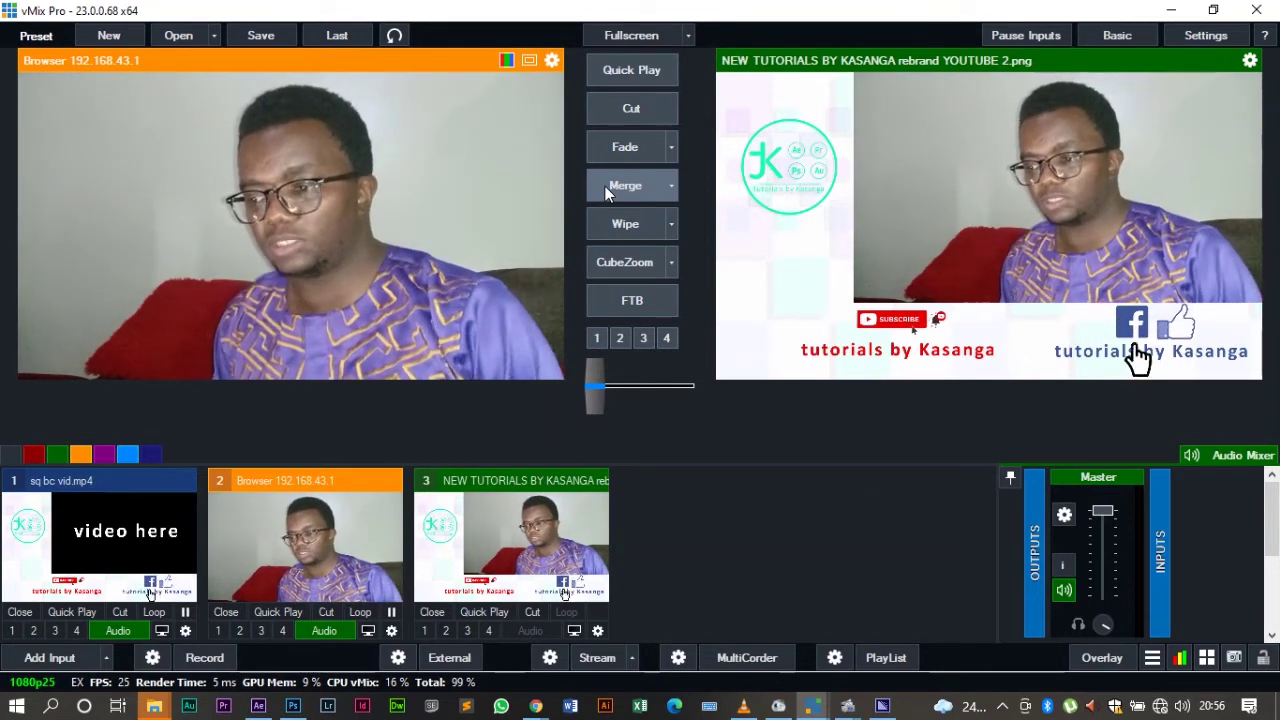
pyautogui.click(605, 186)
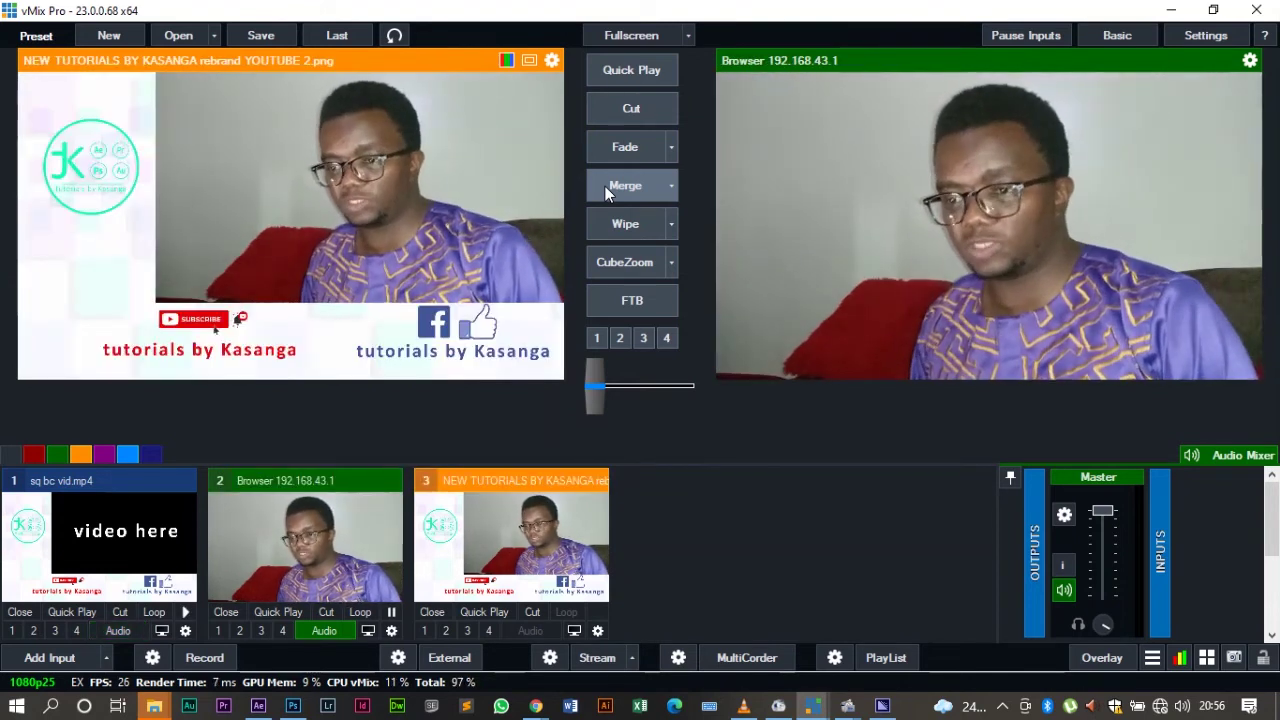
pyautogui.click(627, 106)
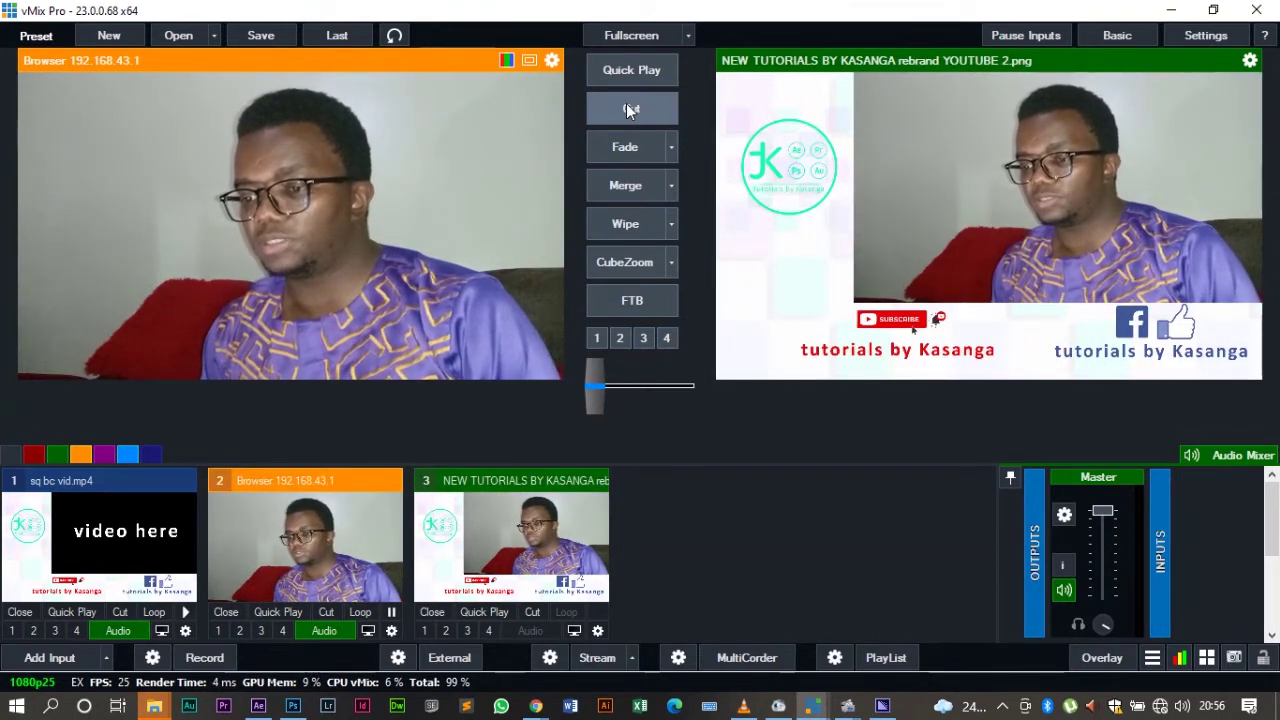
# Fade the placeholder squeeze-back video from input 1 to output, then fade back to the graphic.
pyautogui.click(124, 574)
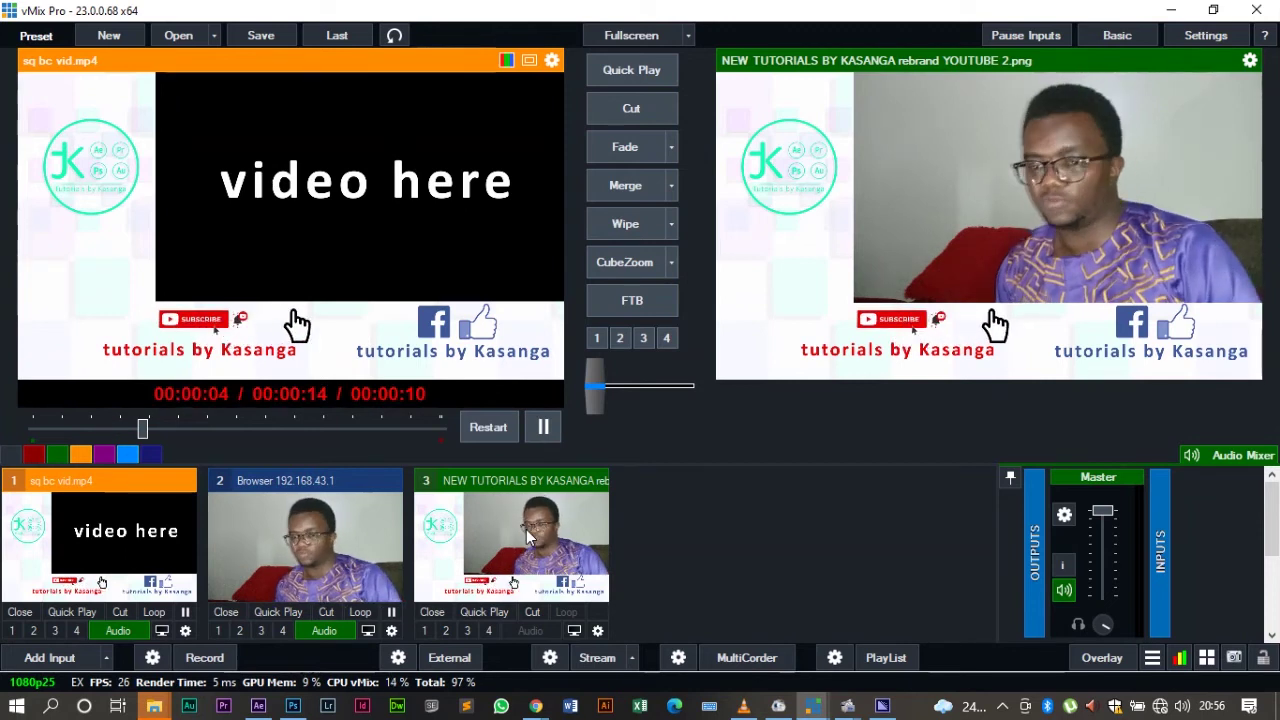
pyautogui.click(632, 148)
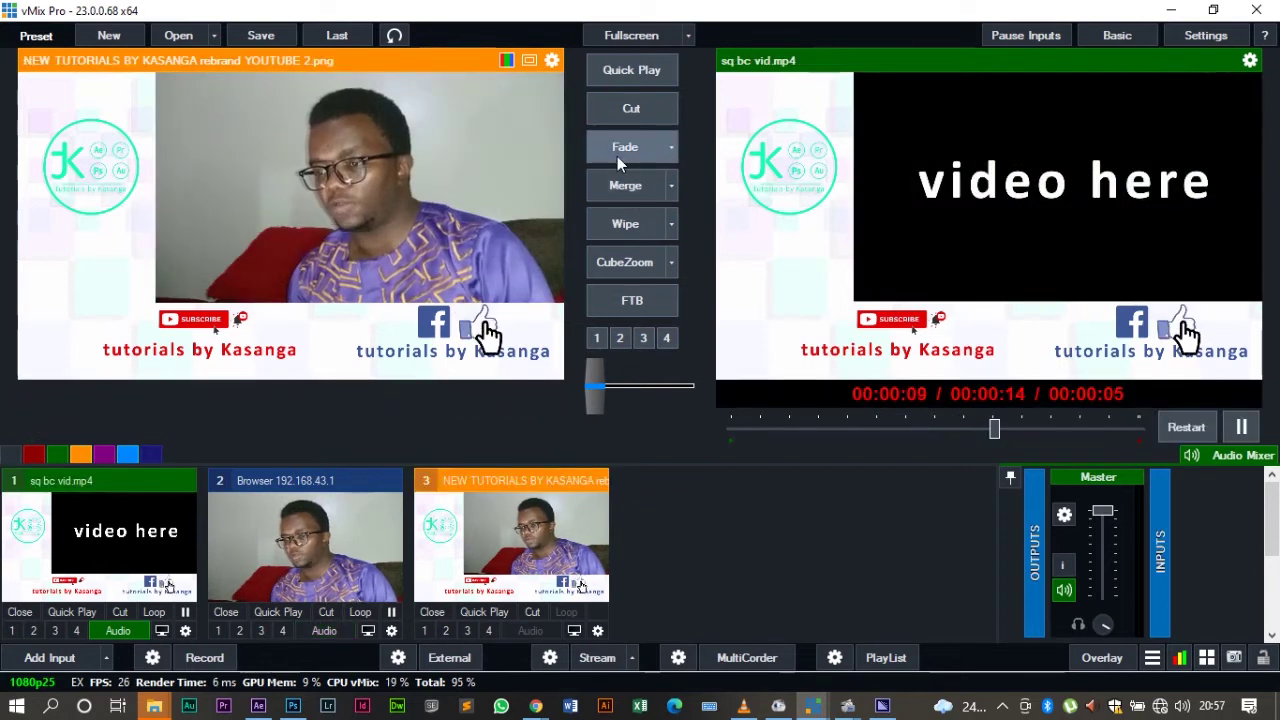
pyautogui.click(617, 156)
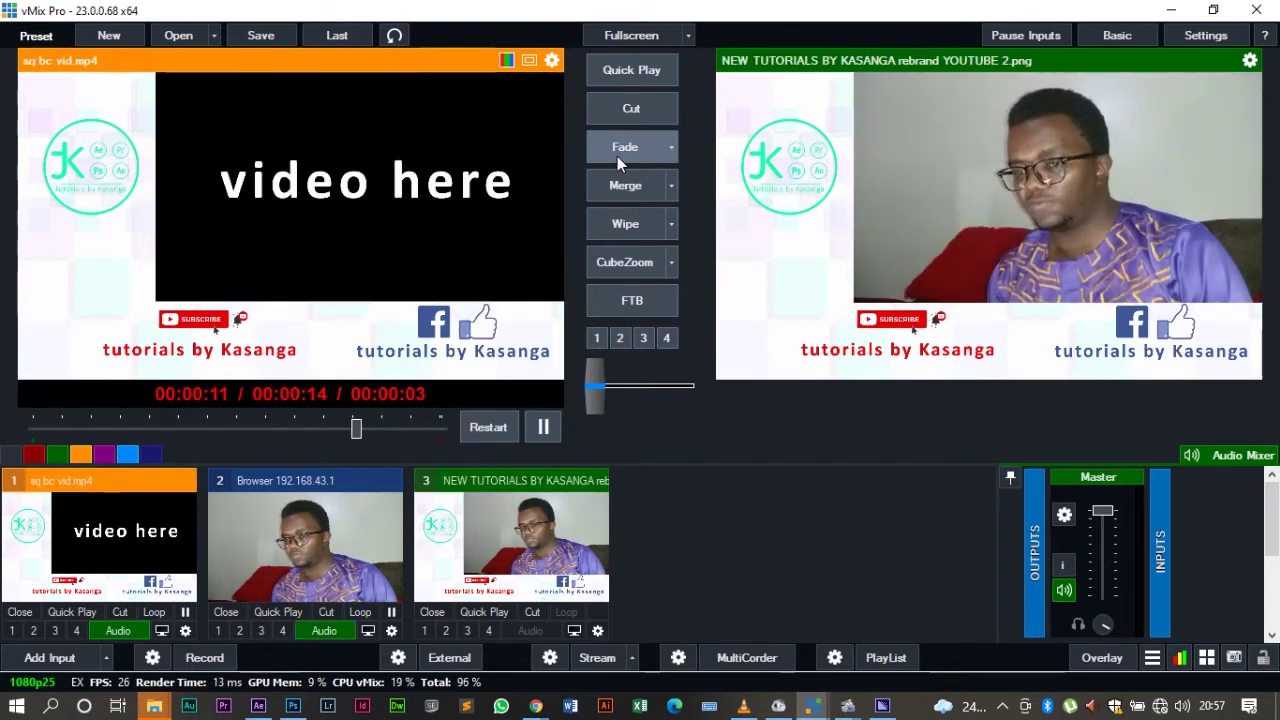
# Fade the plain camera feed from input 2 to output, then fade back to the graphic.
pyautogui.click(319, 555)
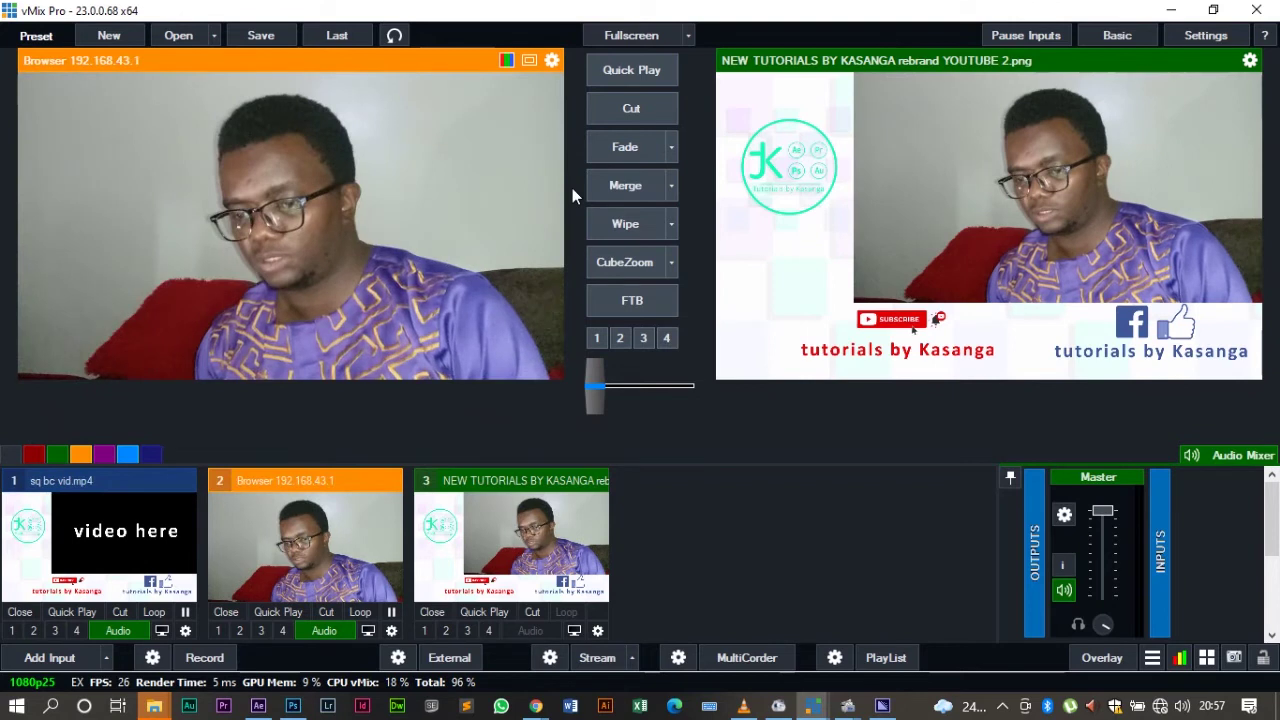
pyautogui.click(619, 143)
pyautogui.click(619, 146)
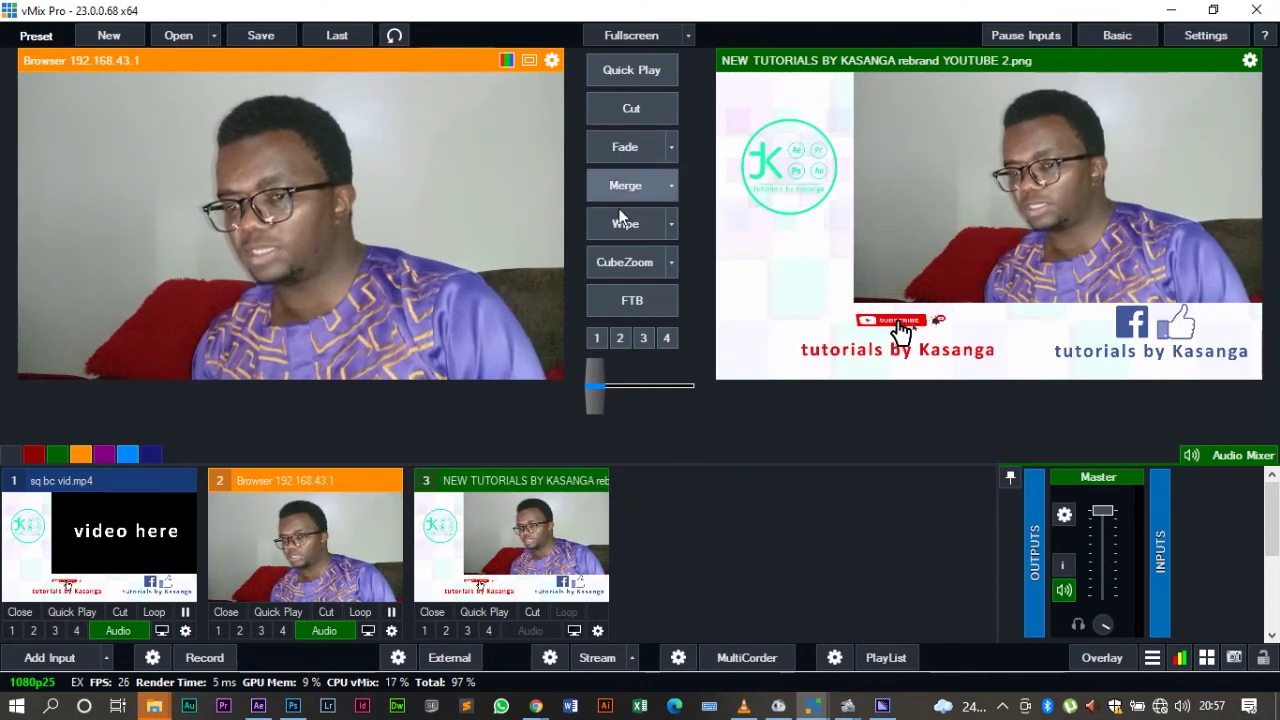
pyautogui.click(627, 189)
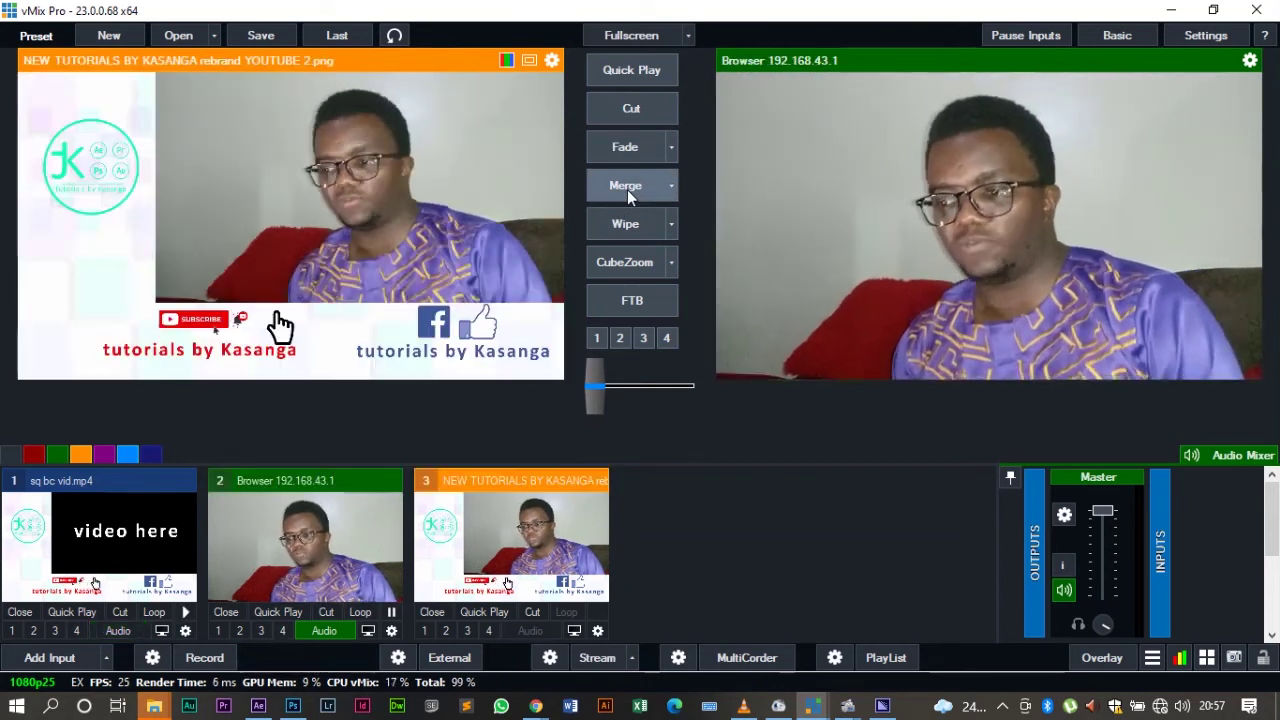